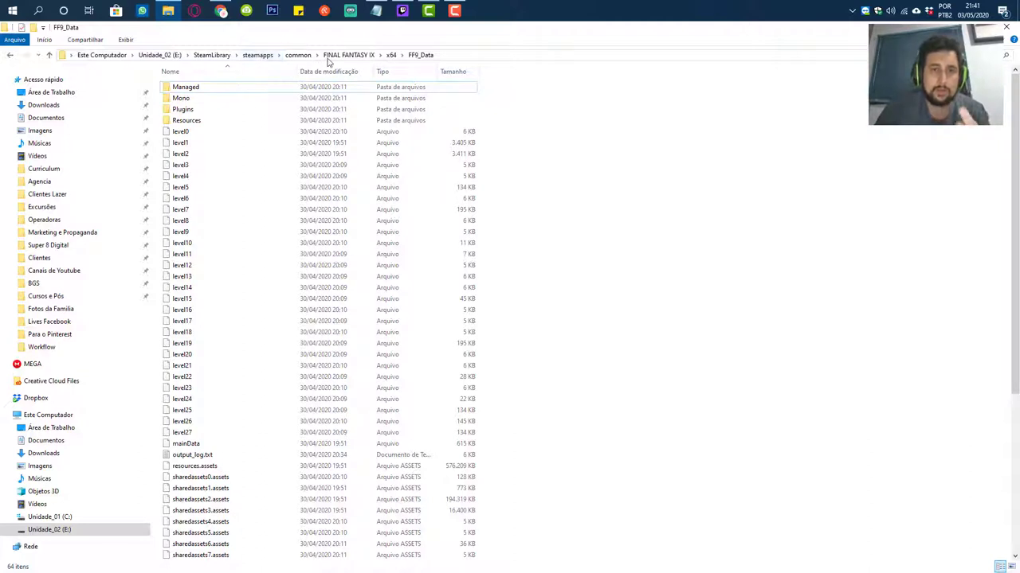
- Go up from FF9_Data to the FINAL FANTASY IX game folder
click(350, 56)
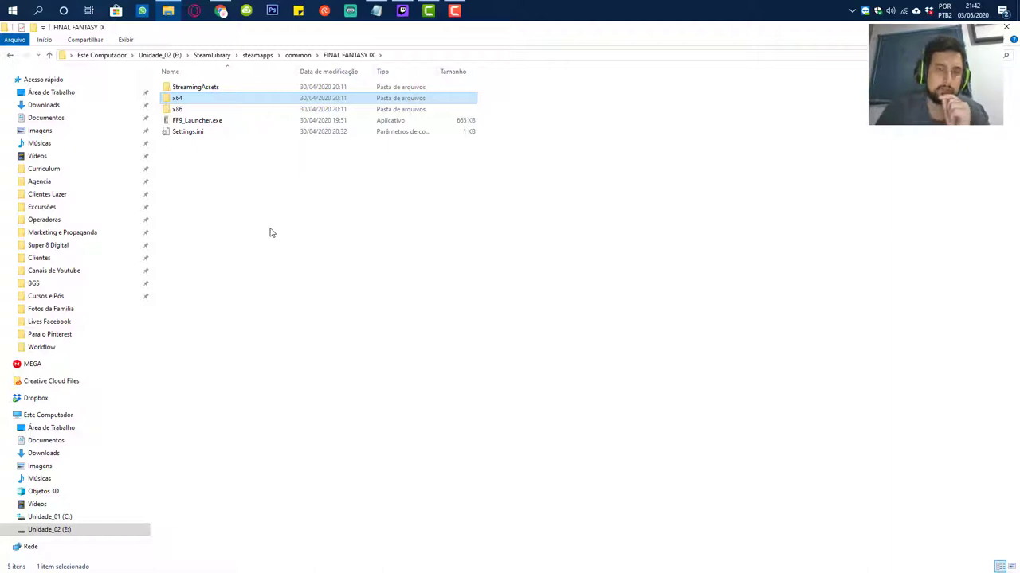
click(454, 10)
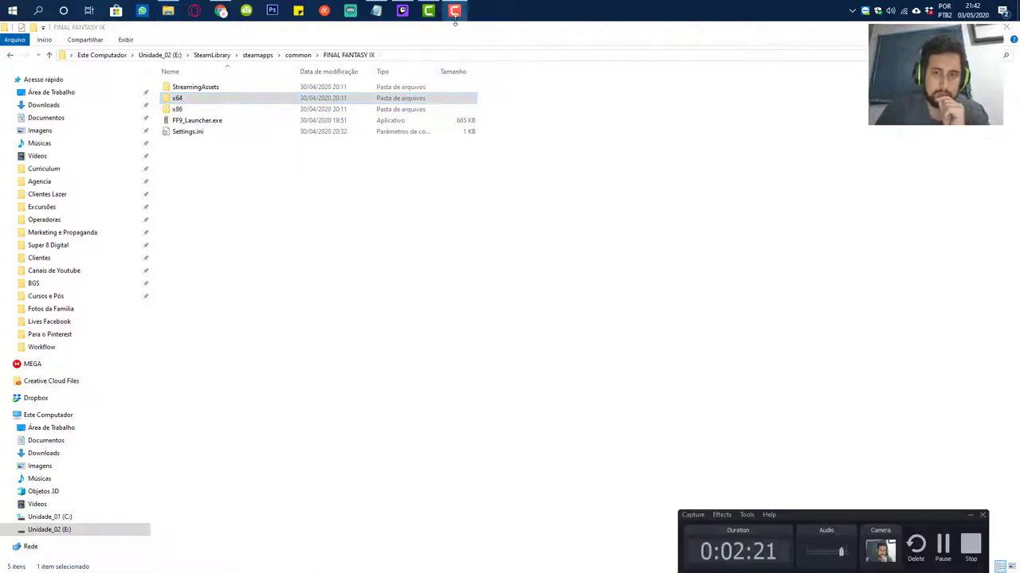
click(562, 168)
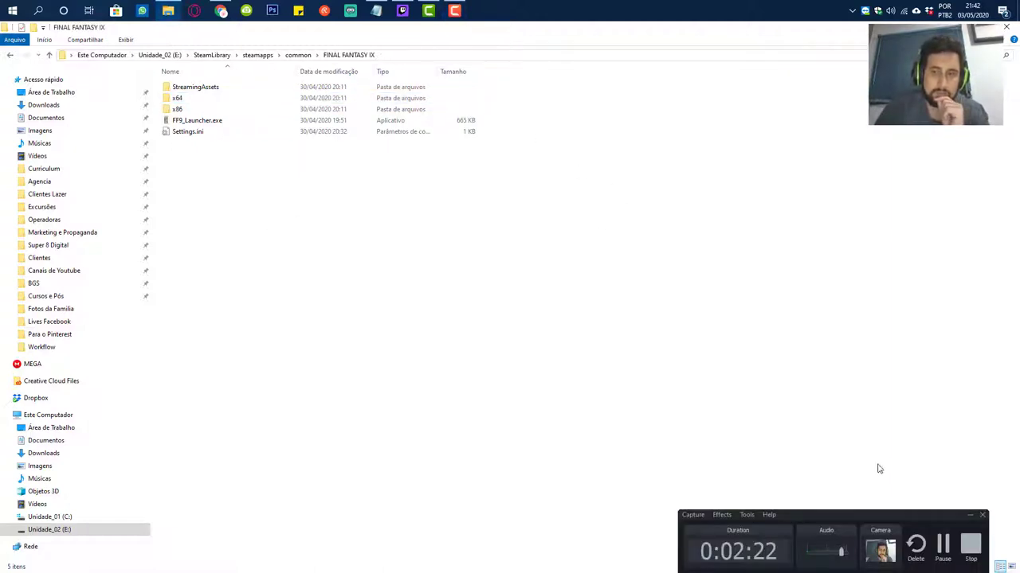
click(969, 516)
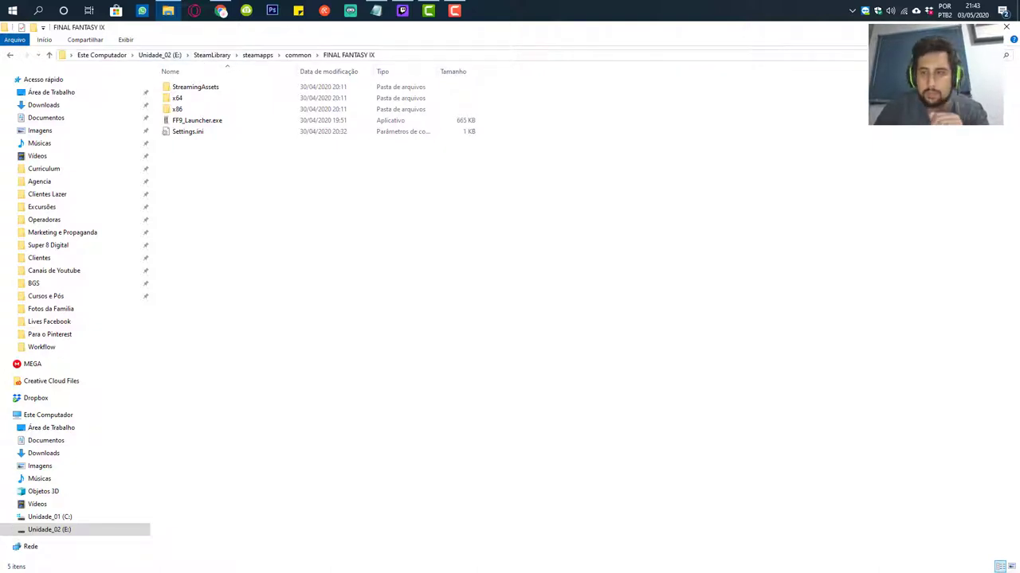
- Start Steam from the desktop, browse the local files of FINAL FANTASY IX from the library, and maximize the folder window
key(super+d)
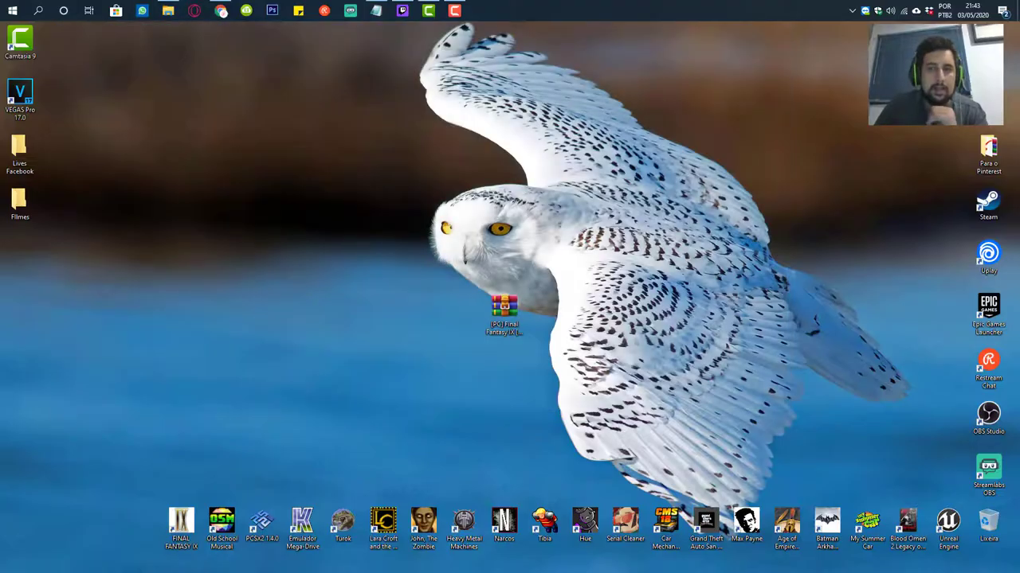
click(988, 204)
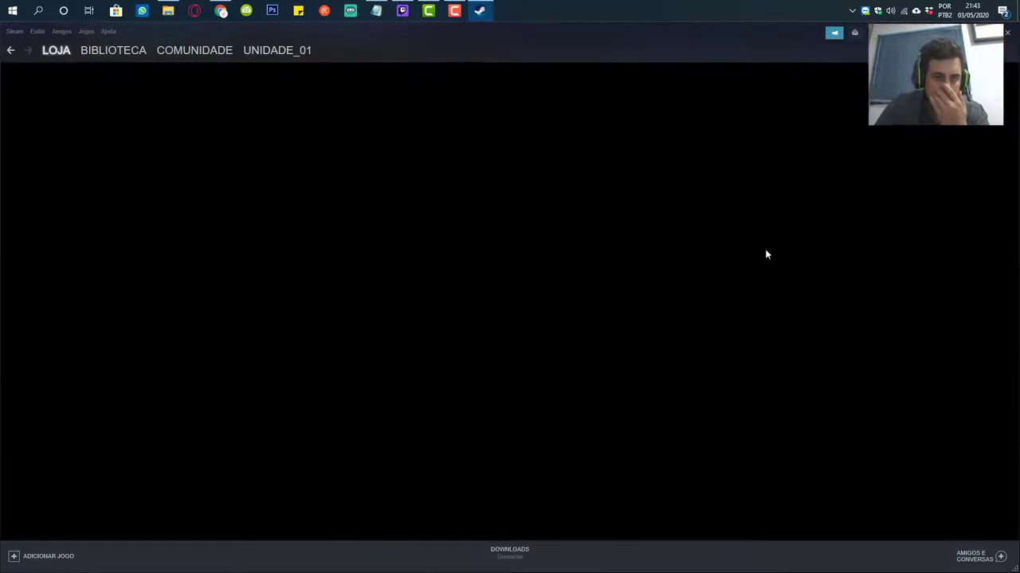
click(112, 52)
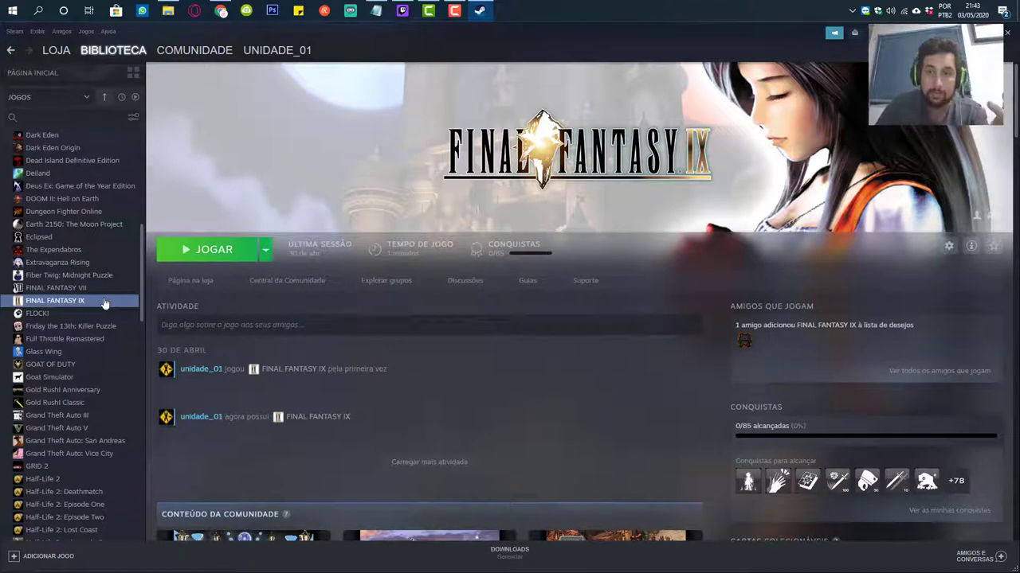
click(948, 246)
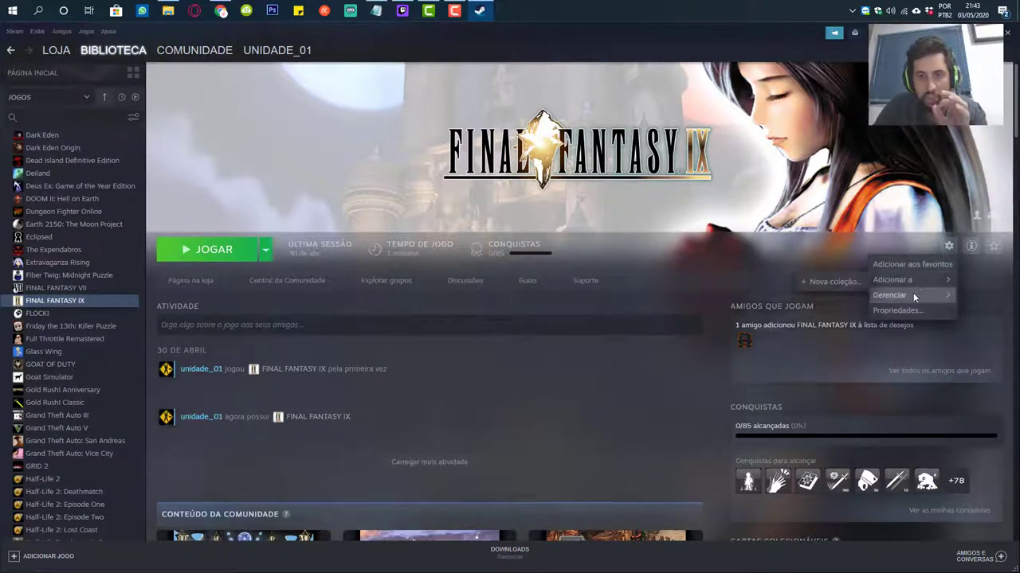
mouse_move(909, 298)
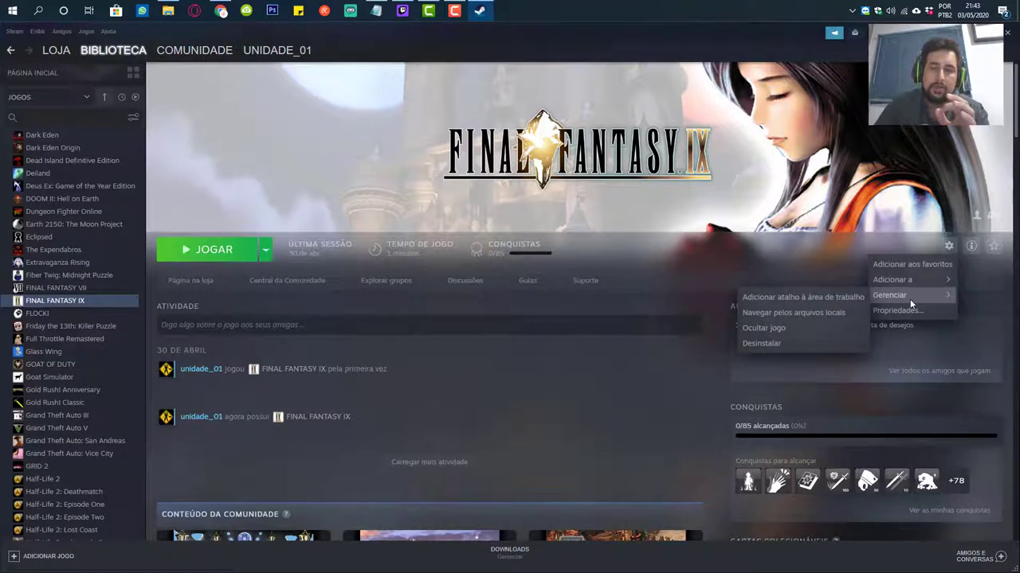
click(788, 313)
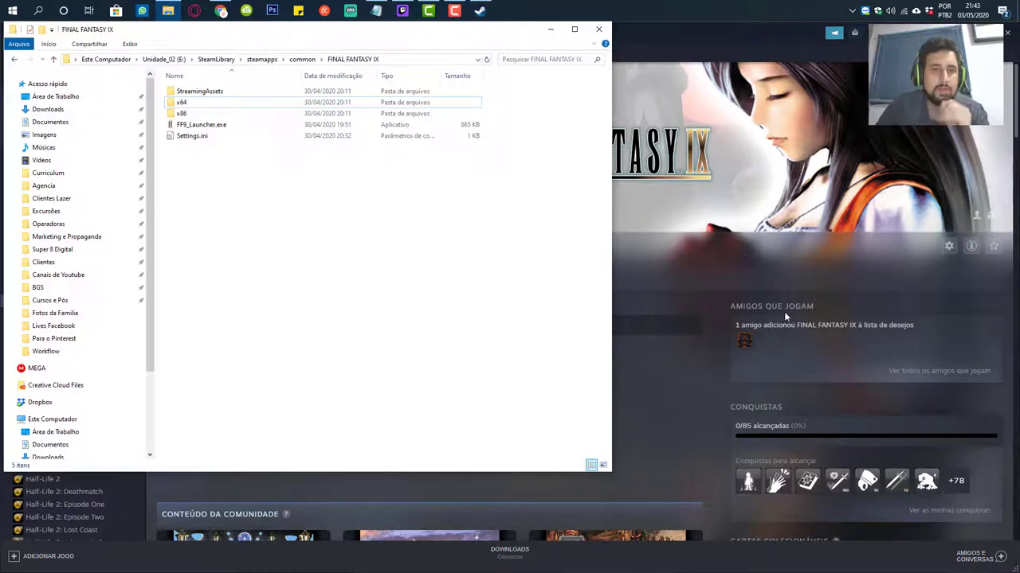
click(574, 30)
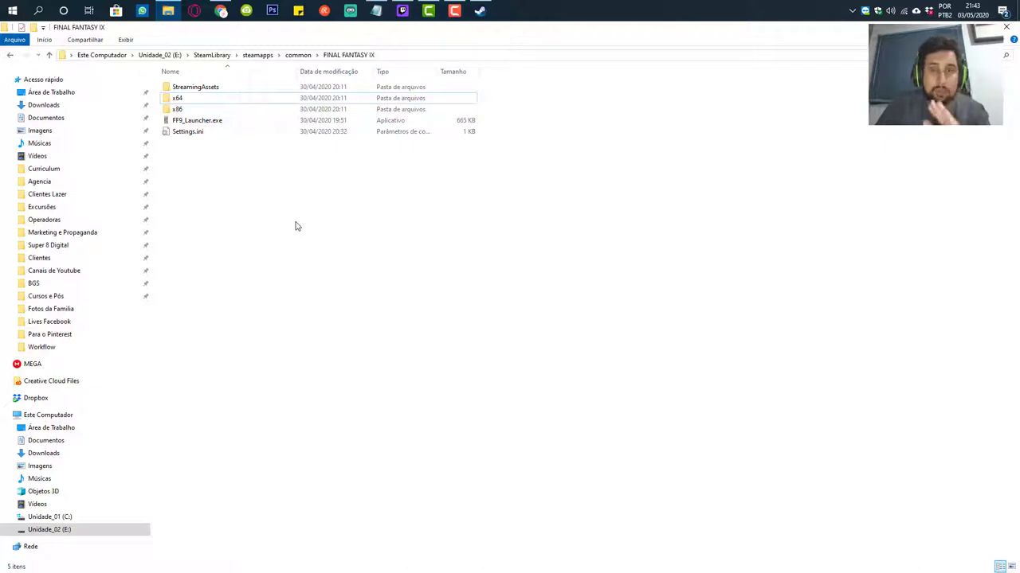
- Switch back to Steam and close it, leaving the FINAL FANTASY IX folder open
click(481, 12)
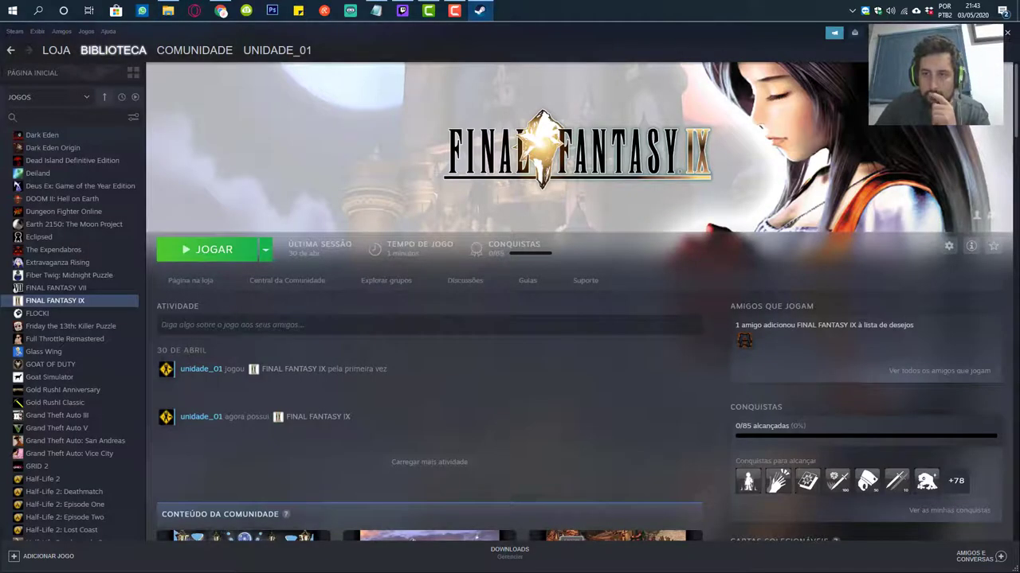
key(alt+Tab)
click(480, 12)
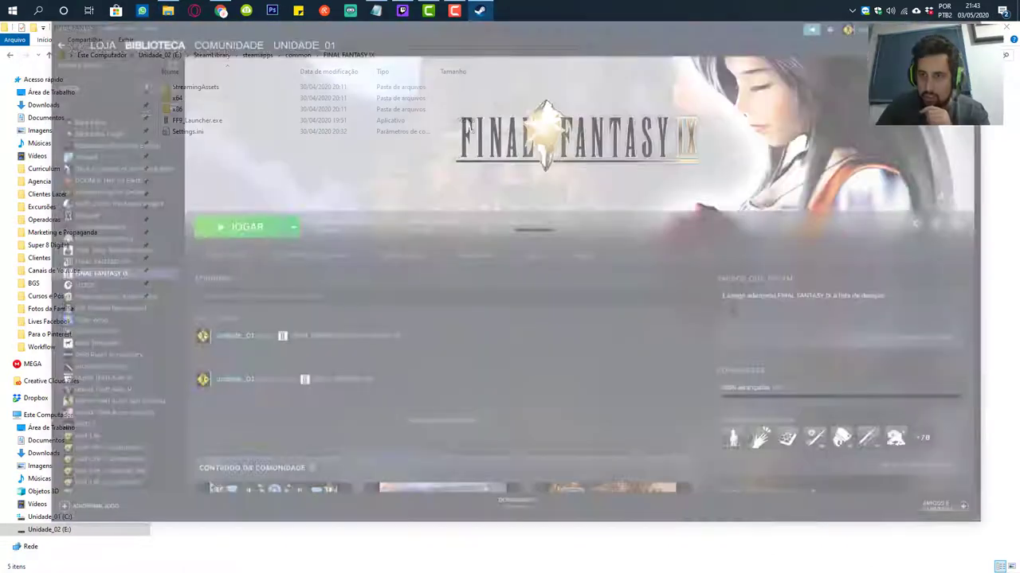
click(481, 12)
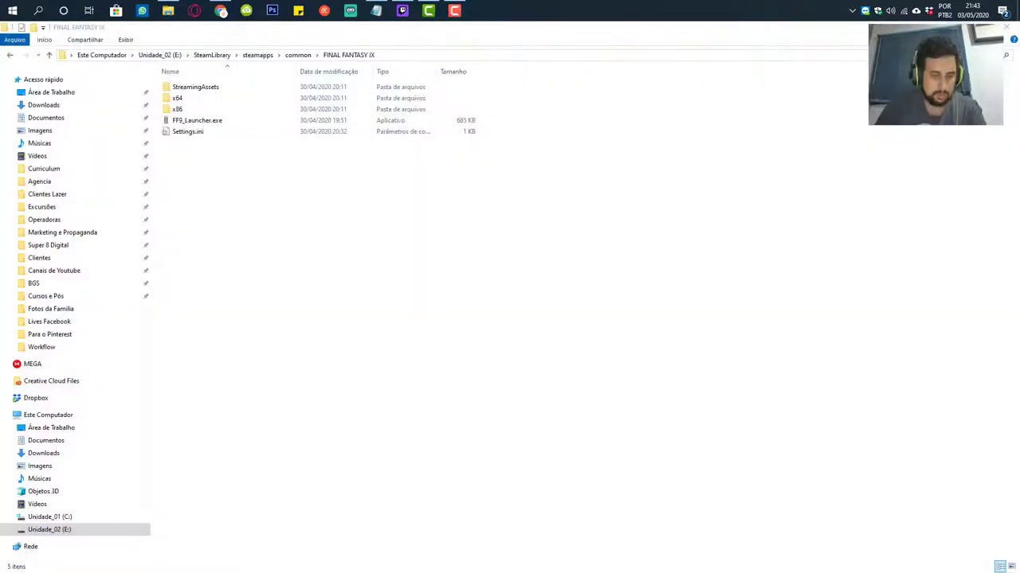
- Open the Final Fantasy IX translation archive from the desktop in WinRAR and dismiss the licence notice
click(168, 10)
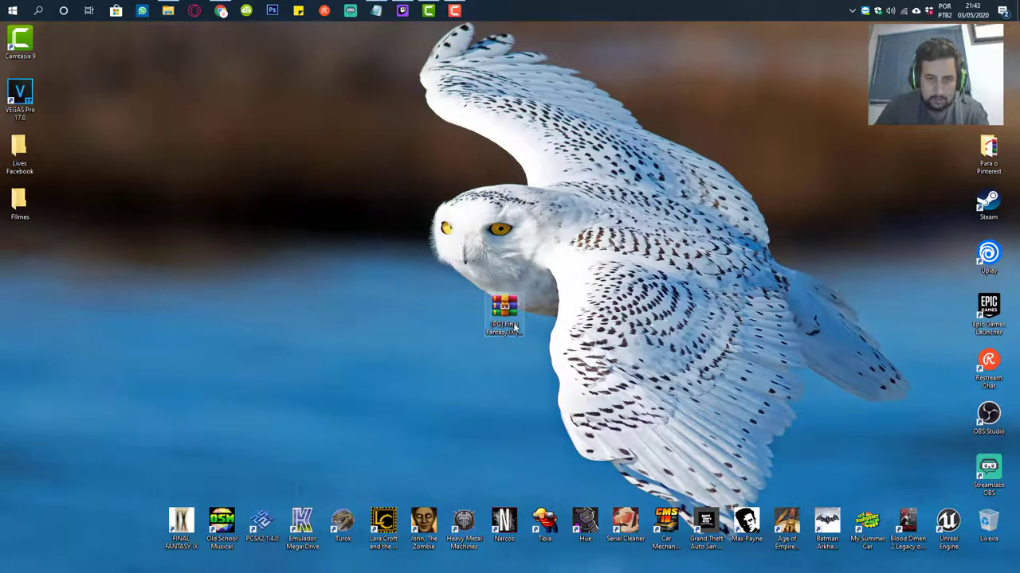
click(514, 326)
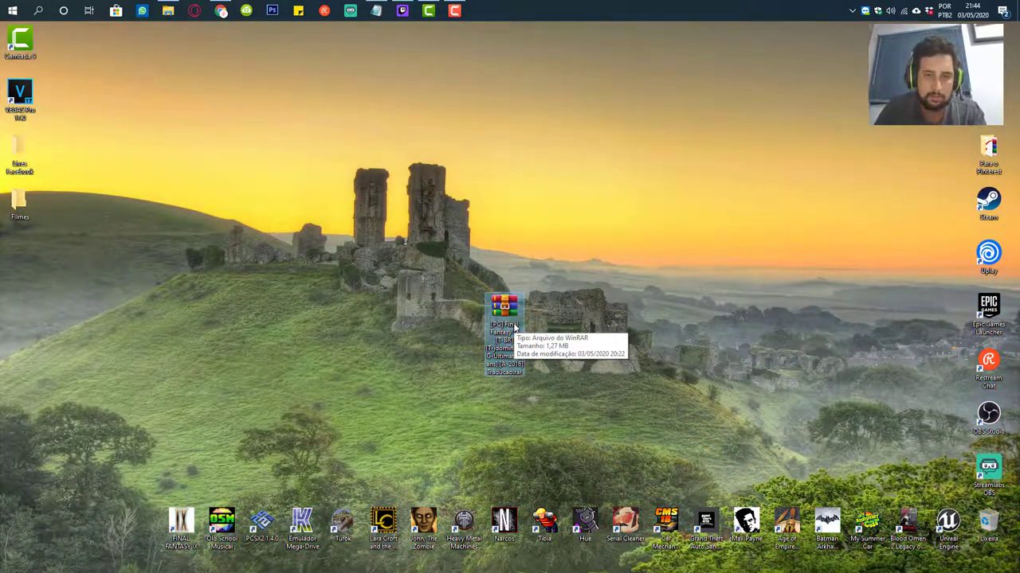
double_click(510, 315)
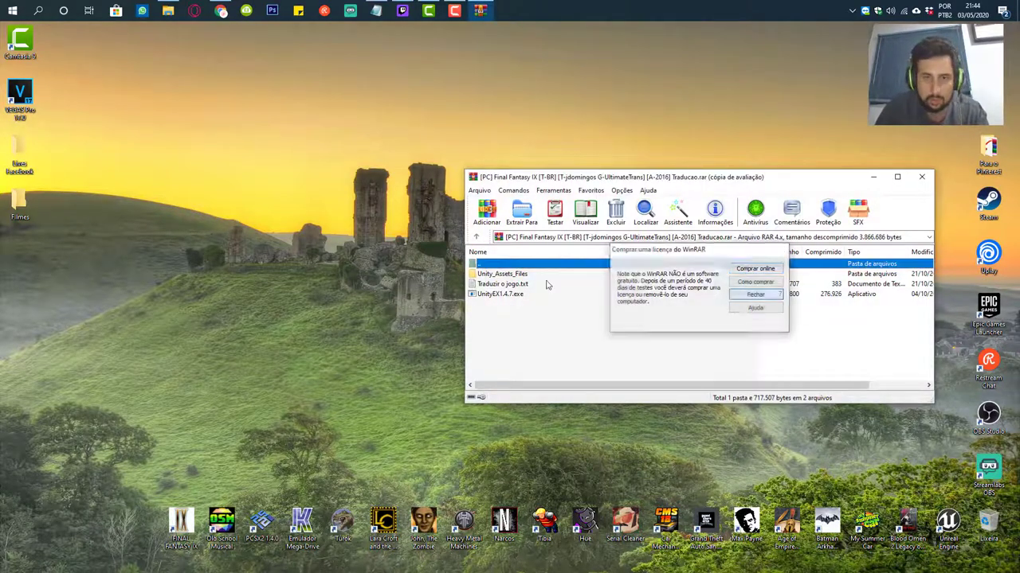
click(749, 294)
- Return to the FINAL FANTASY IX folder and open FF9_Data inside x64
click(168, 10)
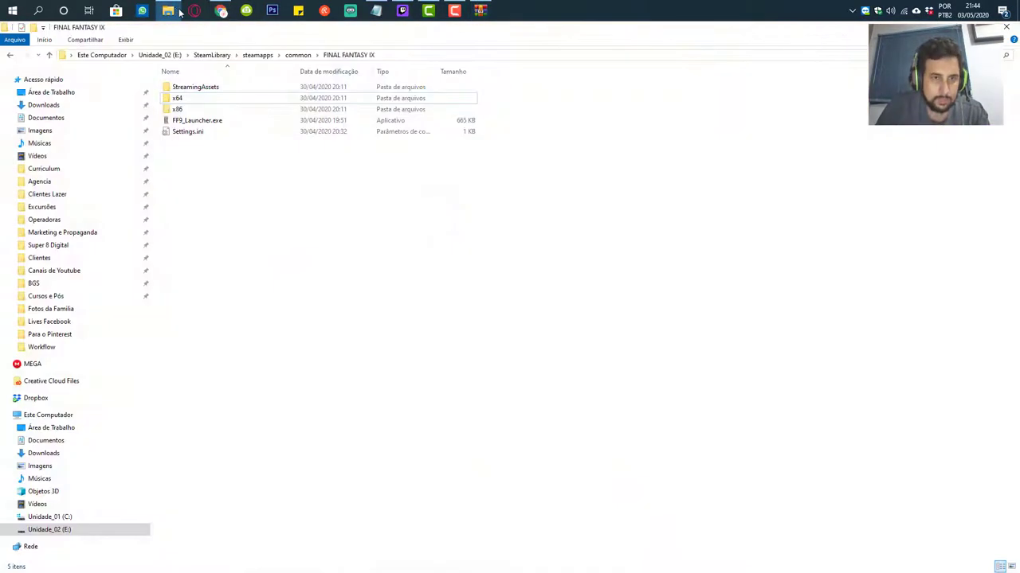
double_click(191, 101)
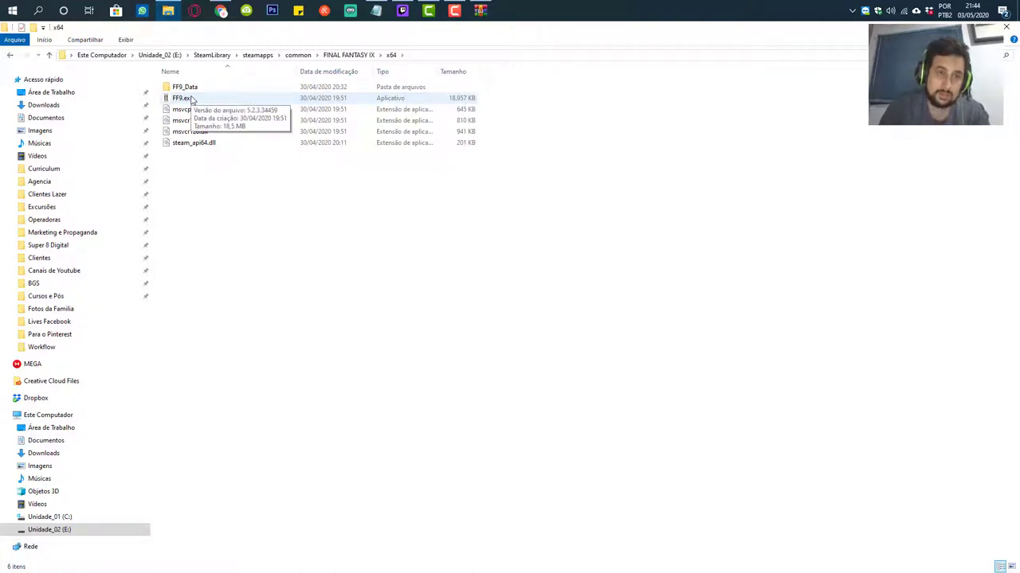
double_click(201, 93)
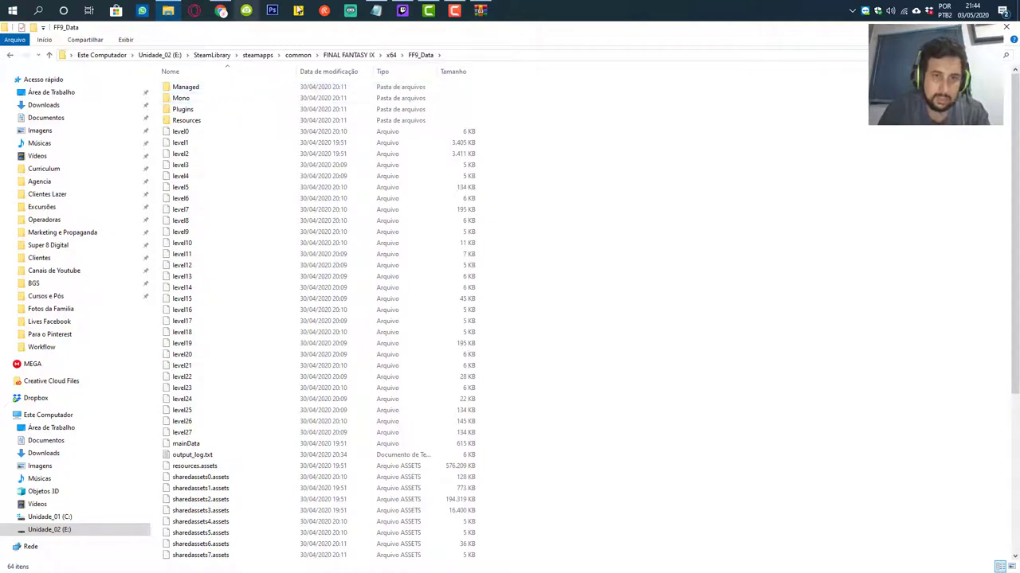
- Consult the Traduzir o jogo.txt instructions and extract Unity_Assets_Files and UnityEX1.4.7.exe from the translation archive into FF9_Data
click(376, 11)
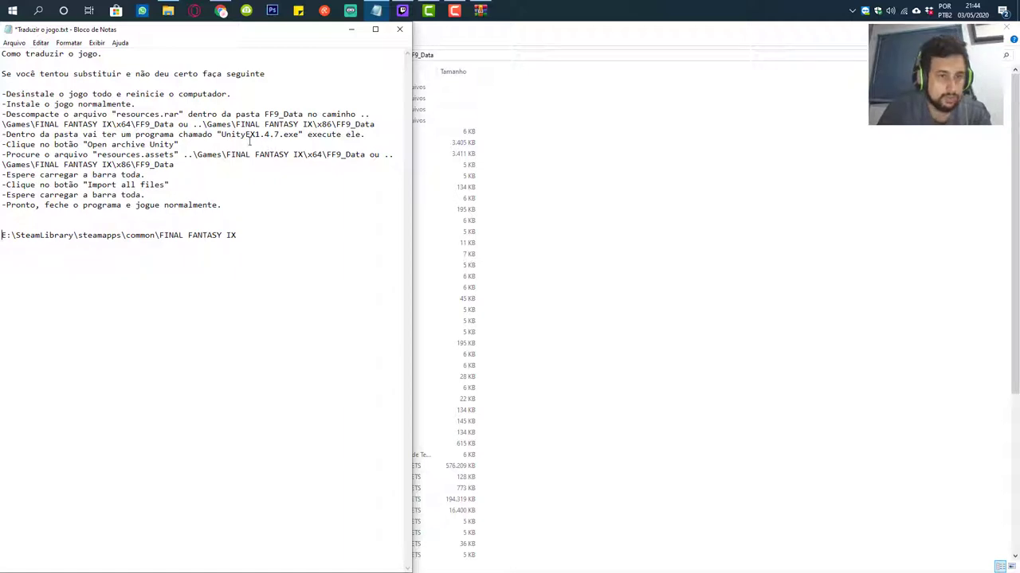
click(350, 28)
click(480, 9)
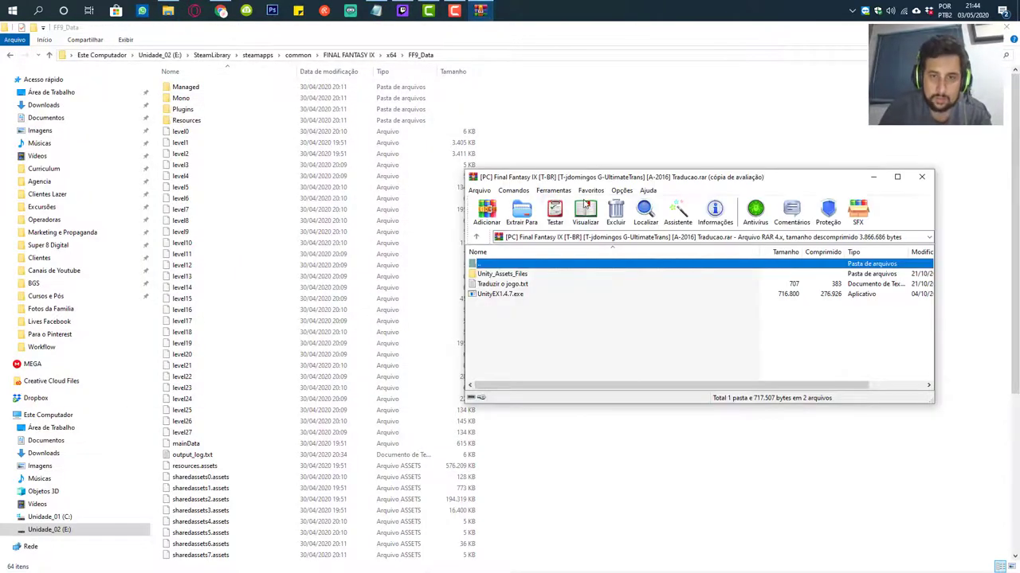
key(Down)
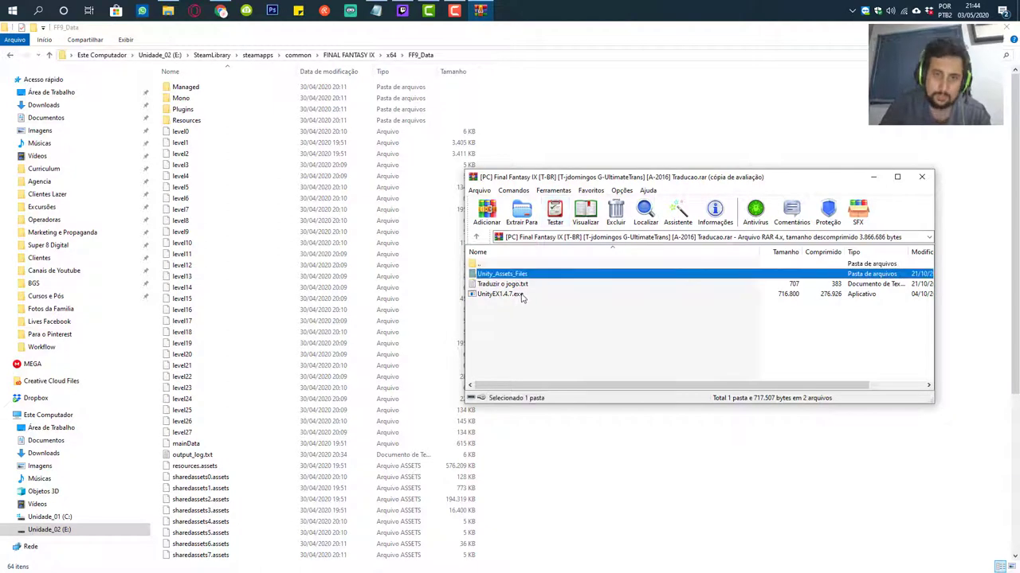
ctrl+click(498, 296)
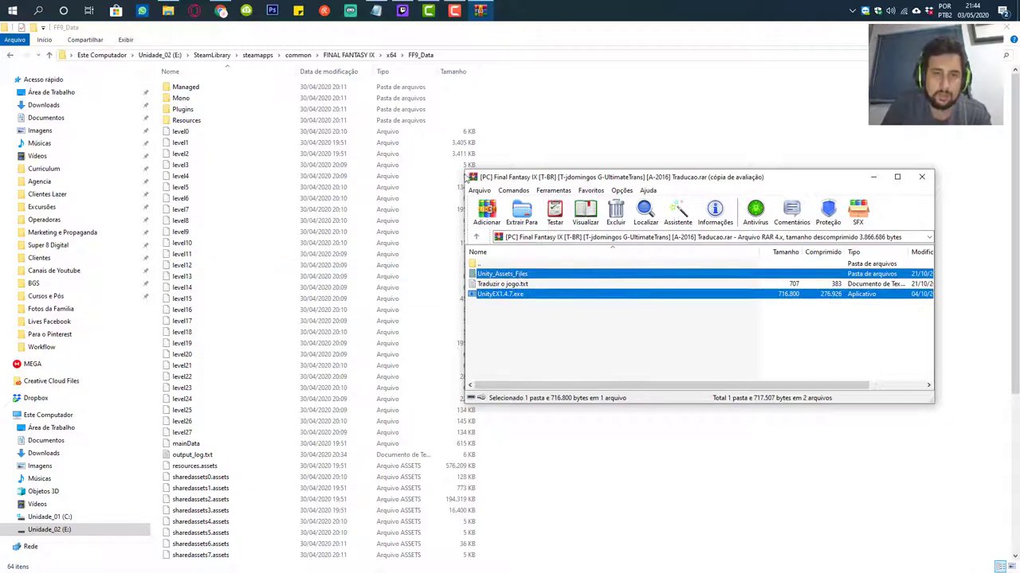
drag(532, 133, 533, 134)
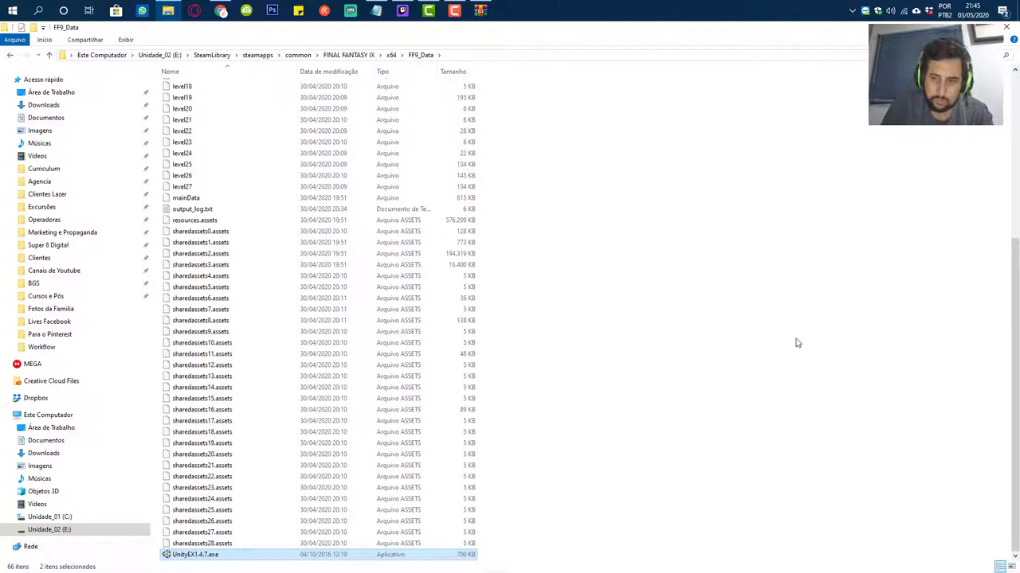
click(466, 515)
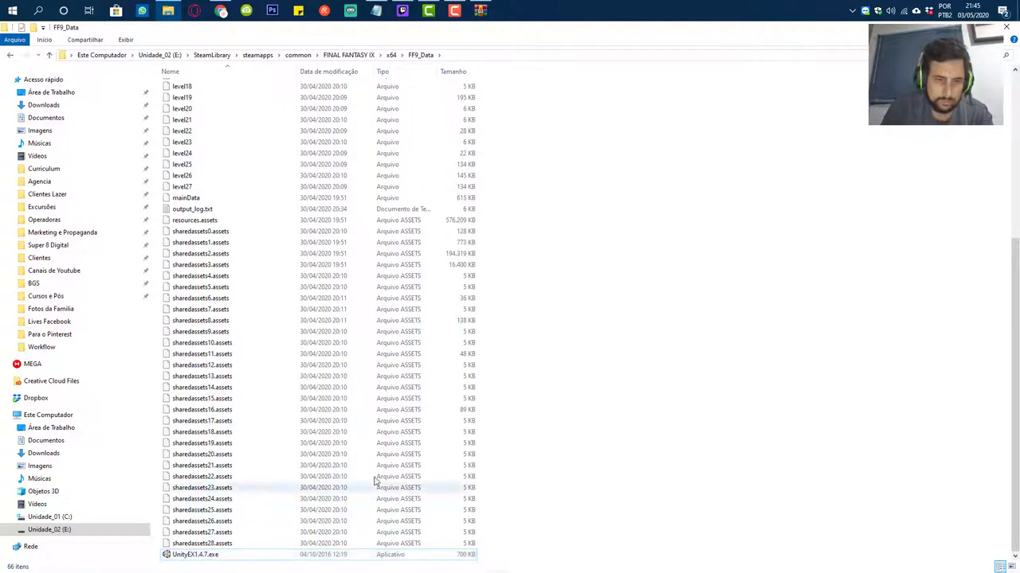
- Place the Traduzir o jogo.txt instructions beside the file list and launch UnityEX1.4.7.exe from FF9_Data
click(376, 11)
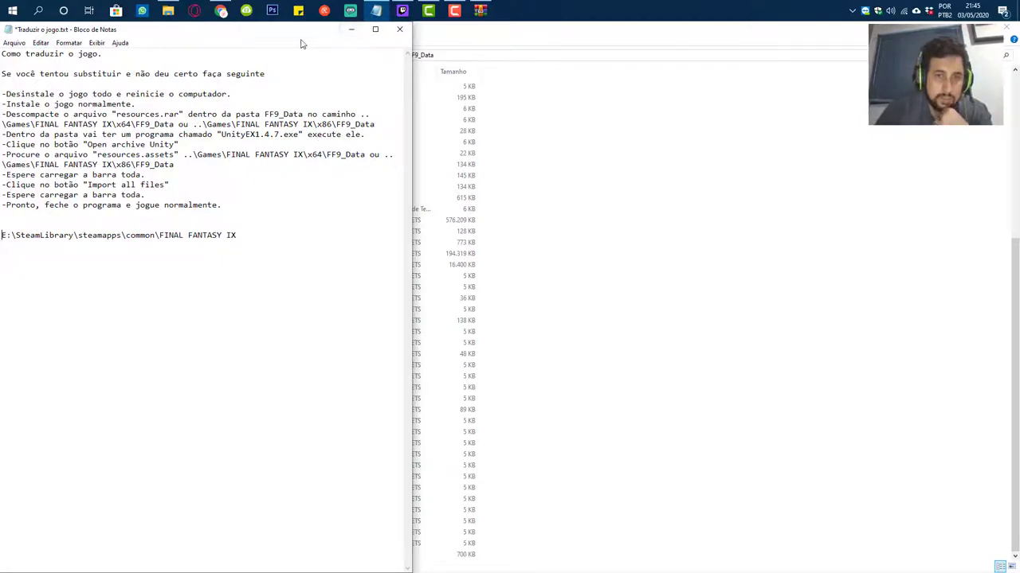
drag(300, 34, 981, 86)
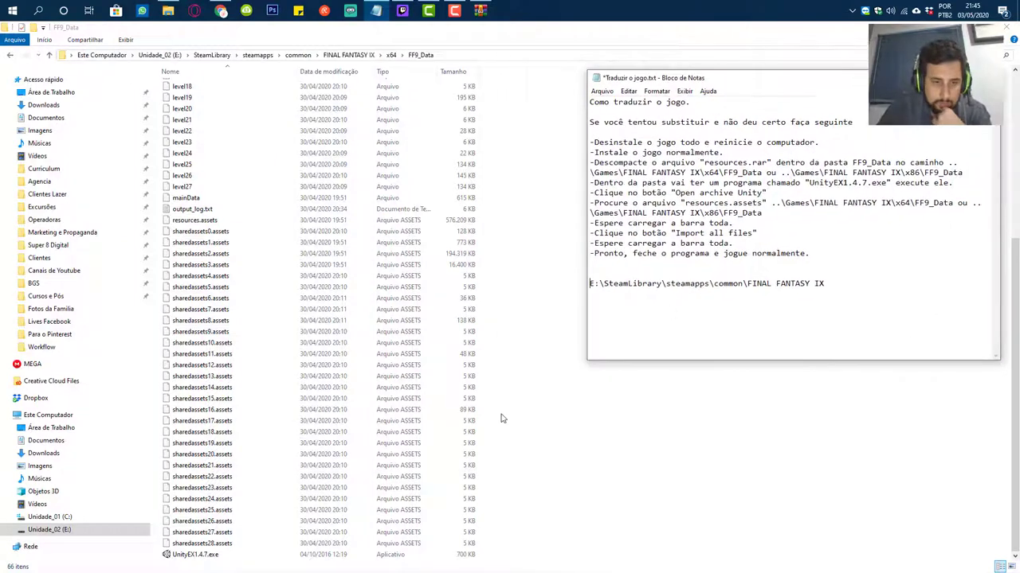
click(207, 555)
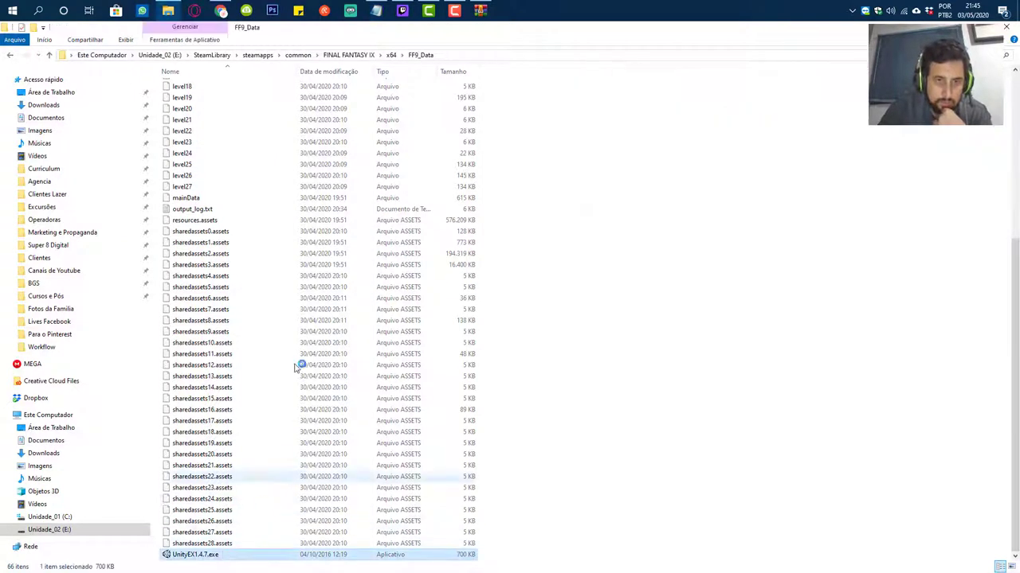
click(376, 9)
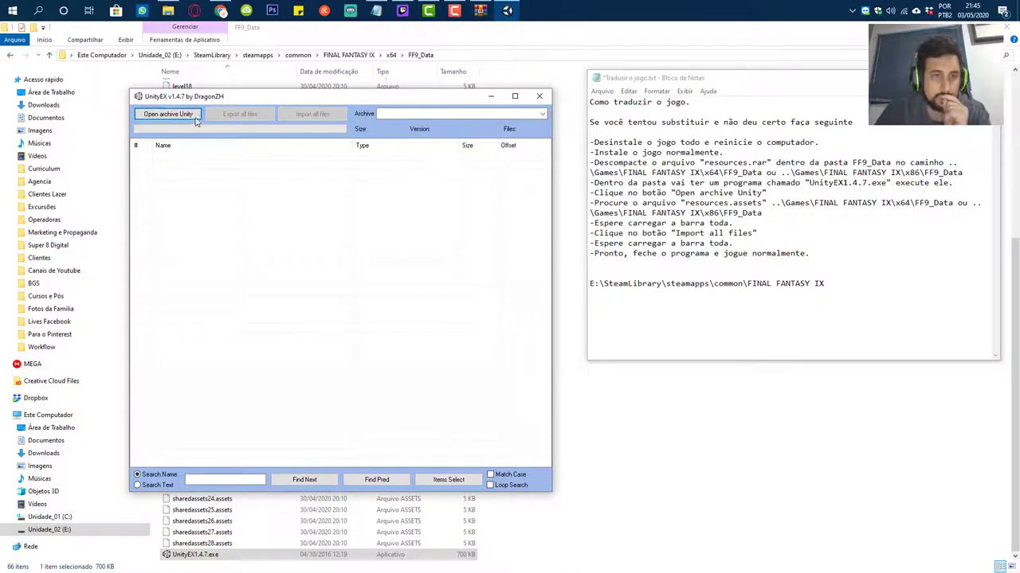
- Open resources.assets from FF9_Data as the Unity archive in UnityEX and import all files into it
click(177, 115)
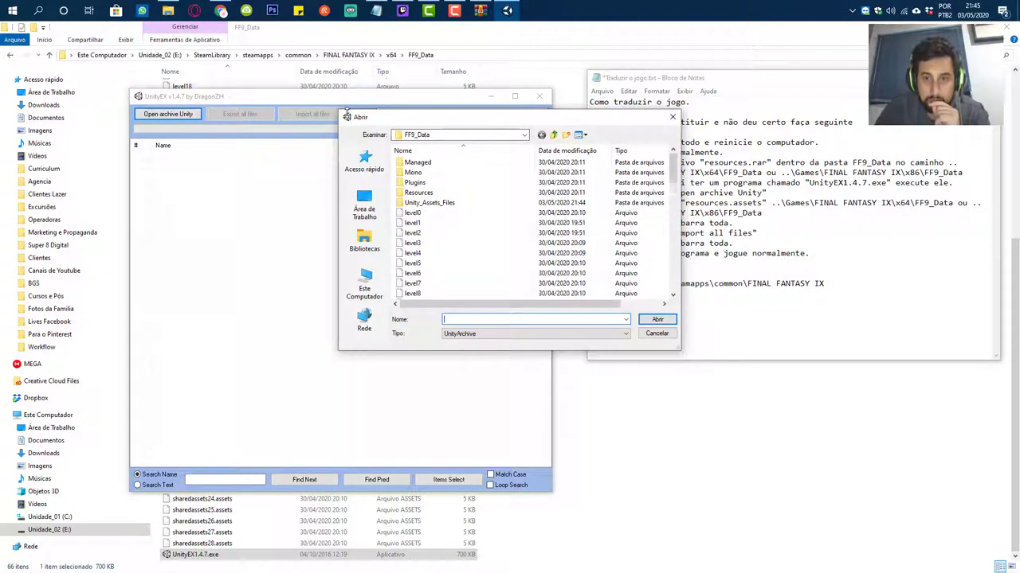
drag(440, 123, 280, 102)
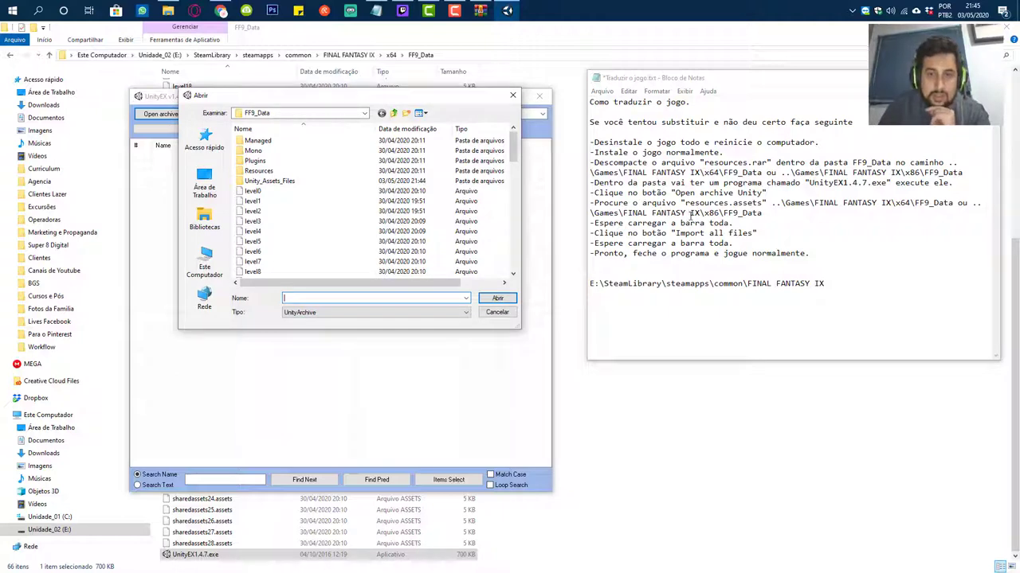
click(410, 160)
text(resources.assets)
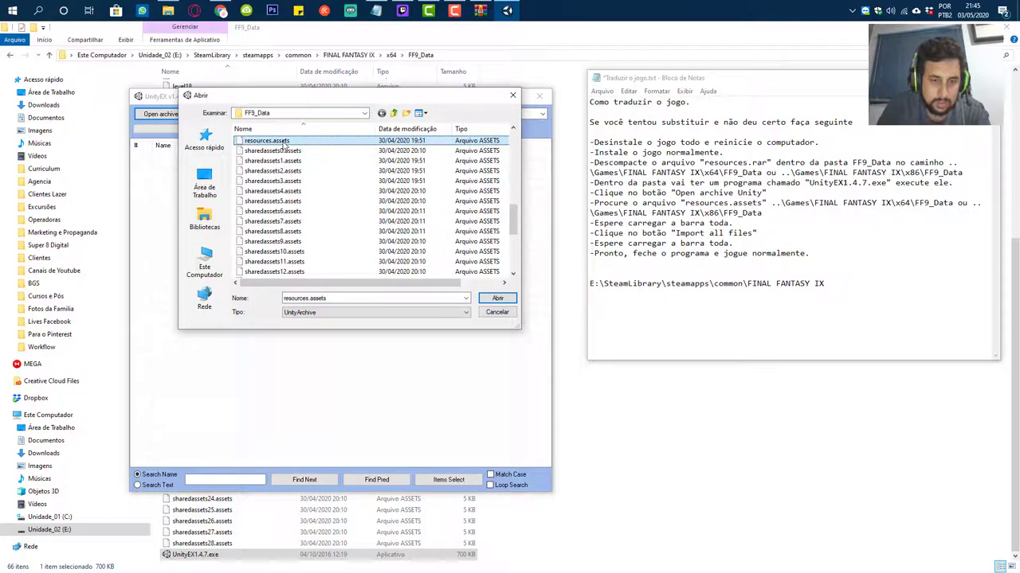
click(498, 300)
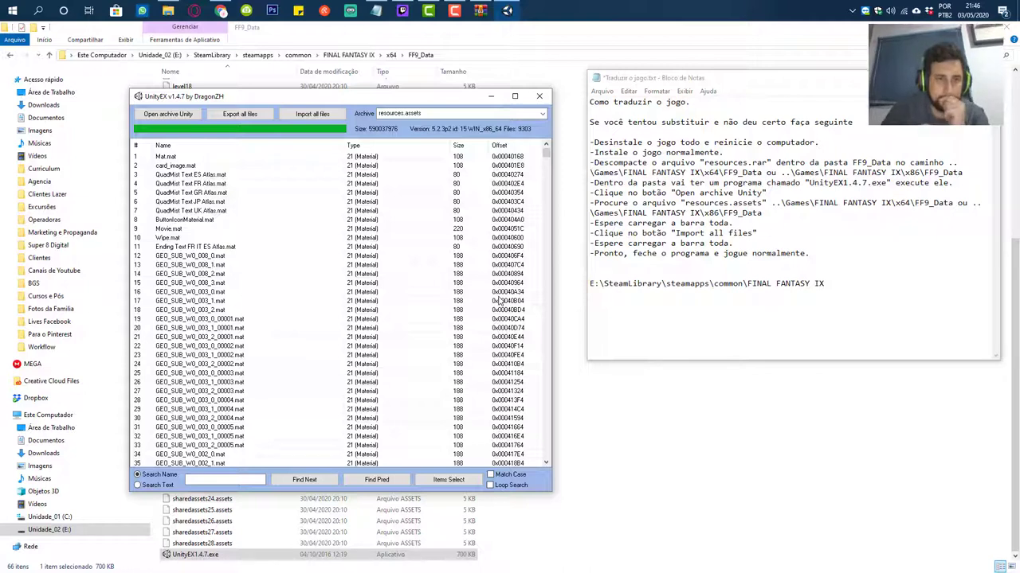
click(325, 116)
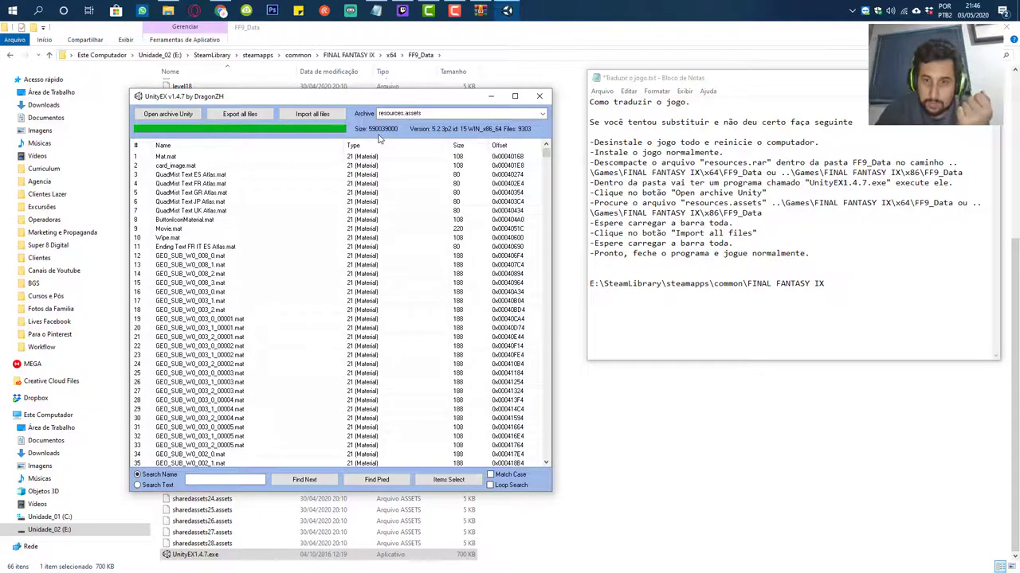
- Close UnityEX and the translation archive window once the import into resources.assets is done
click(539, 96)
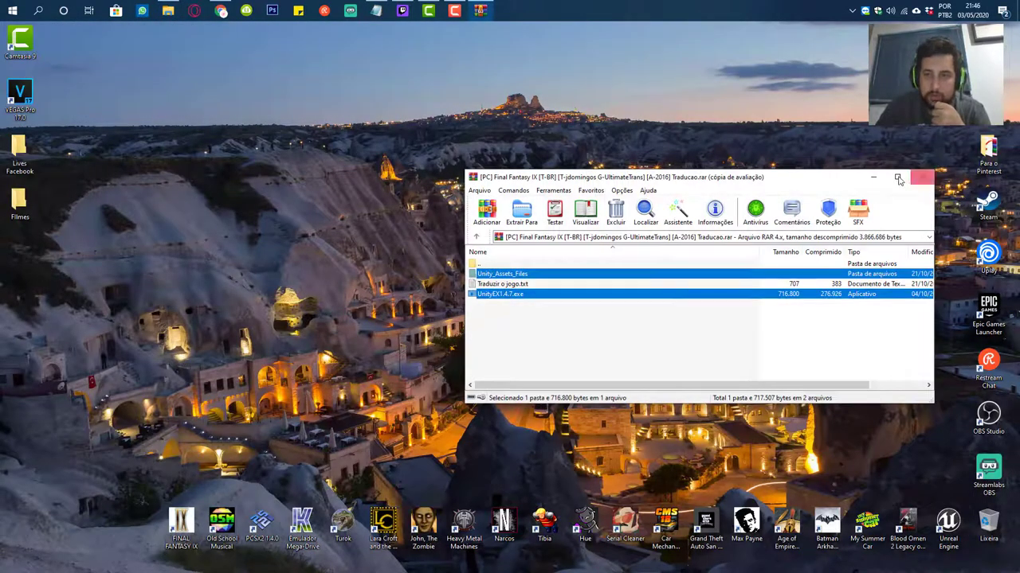
click(922, 176)
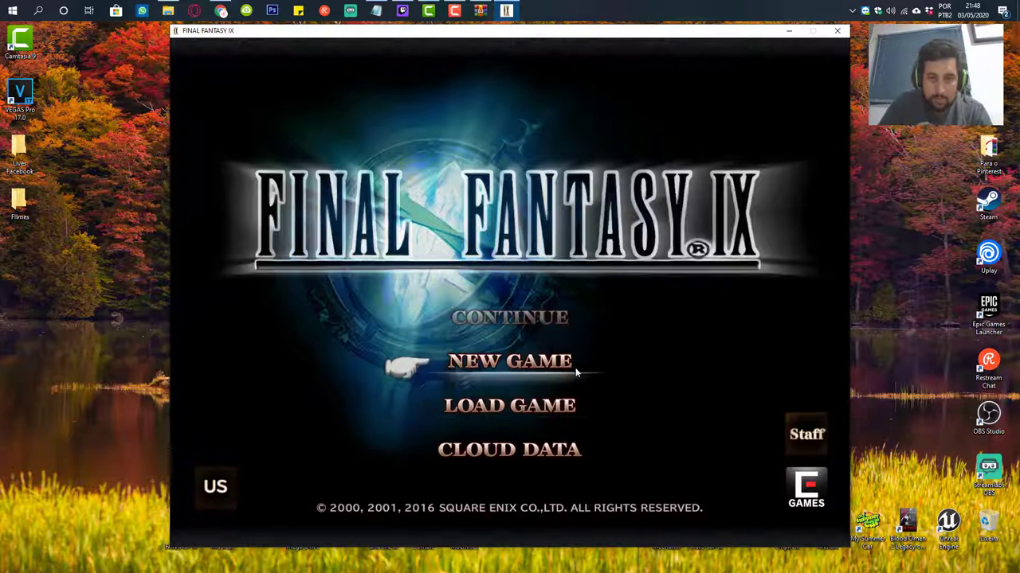
- Start a new game in Final Fantasy IX, skip the intro video, and advance the opening dialogue to check the Portuguese text
click(547, 363)
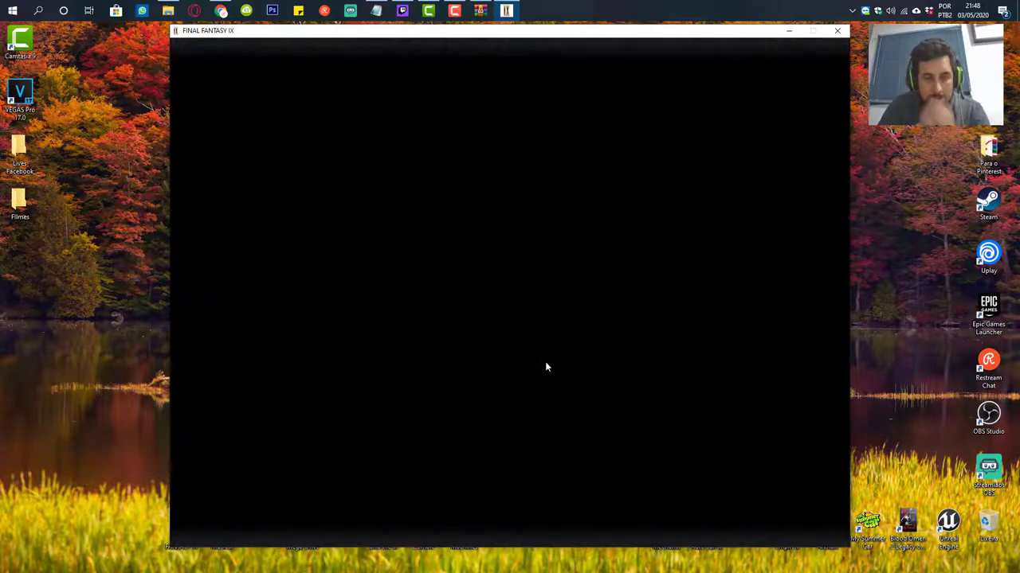
click(789, 341)
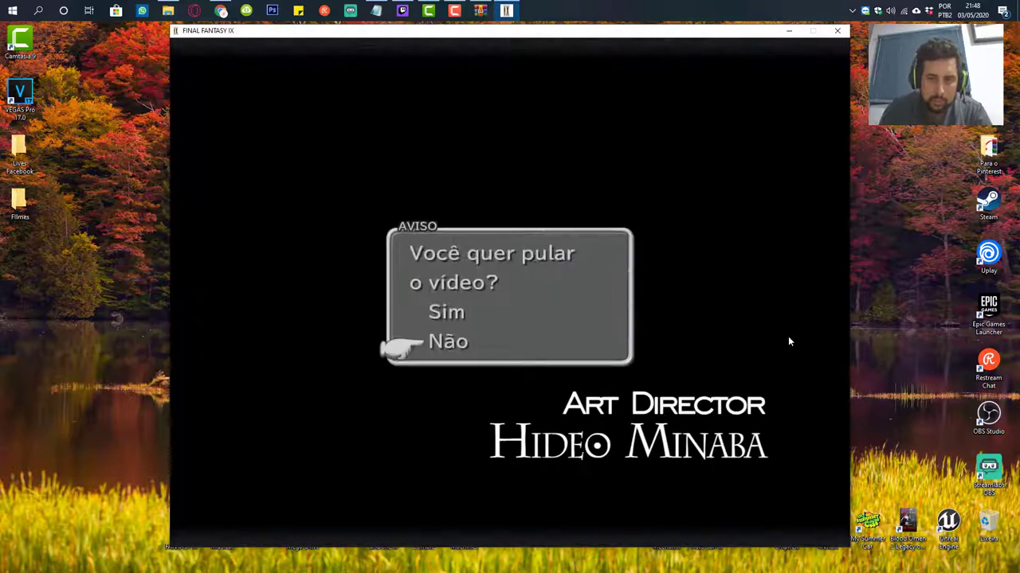
key(Up)
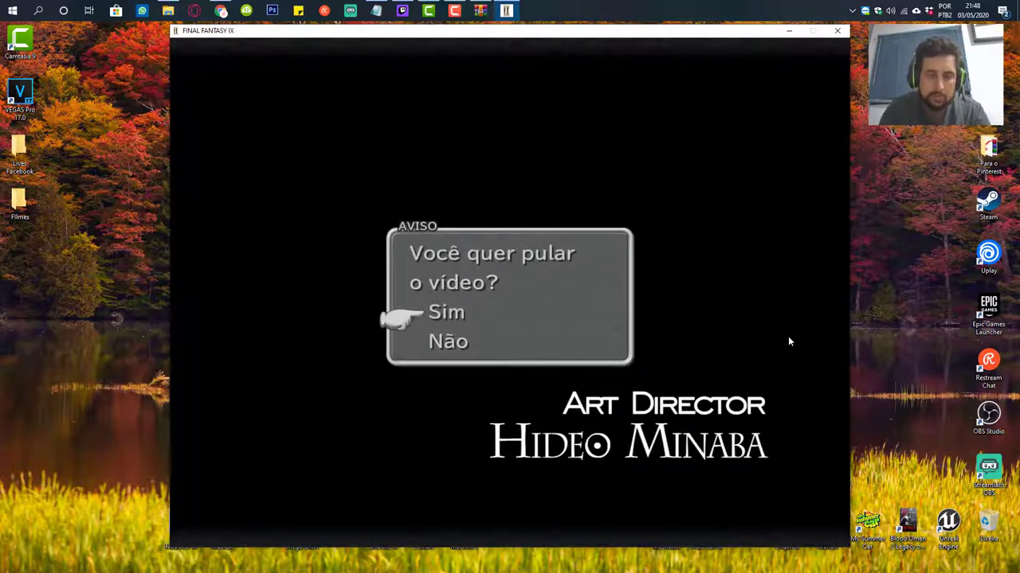
key(Return)
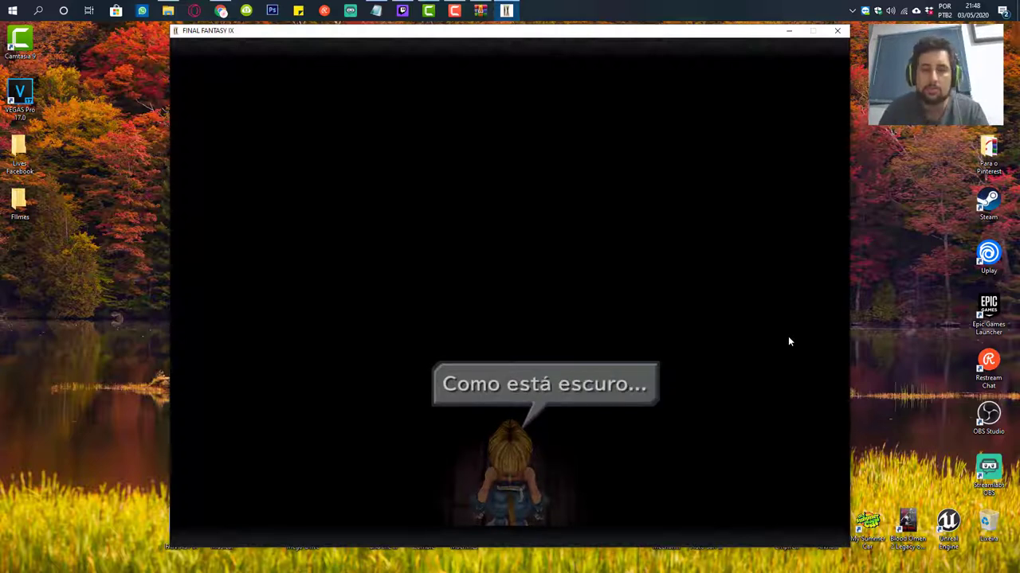
key(Return)
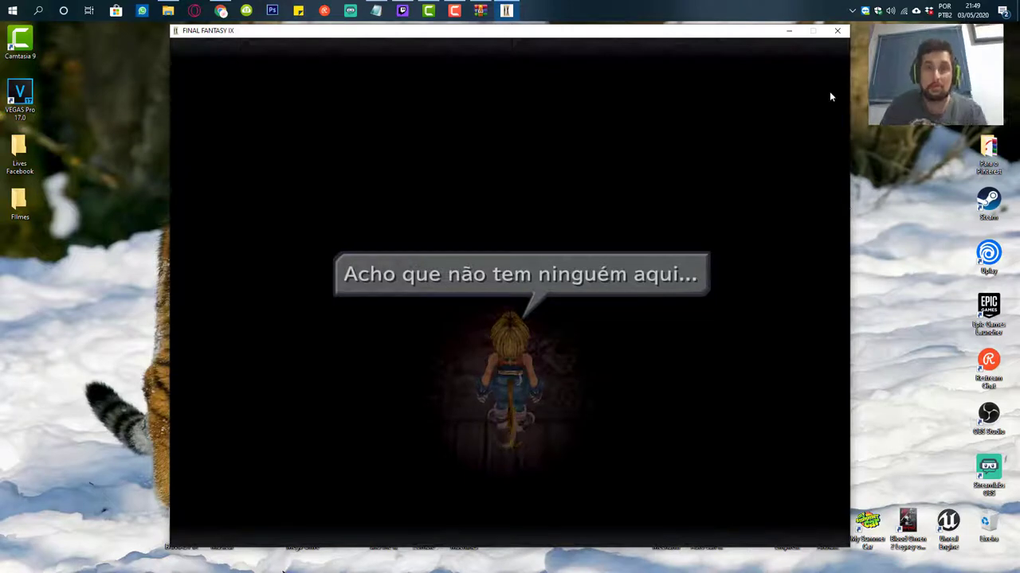
- Close Final Fantasy IX and choose Sim to leave the game without keeping progress
click(837, 30)
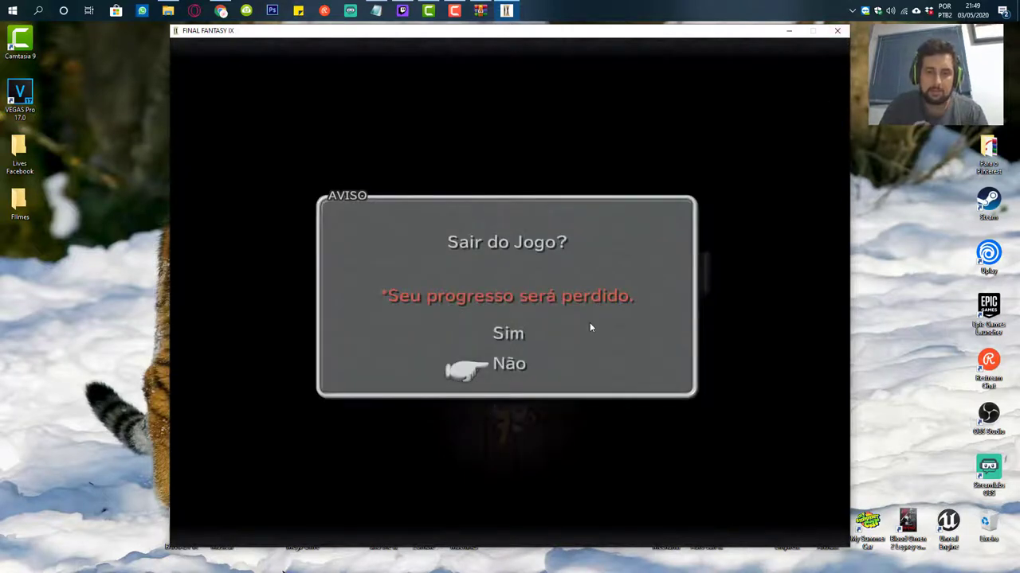
key(Up)
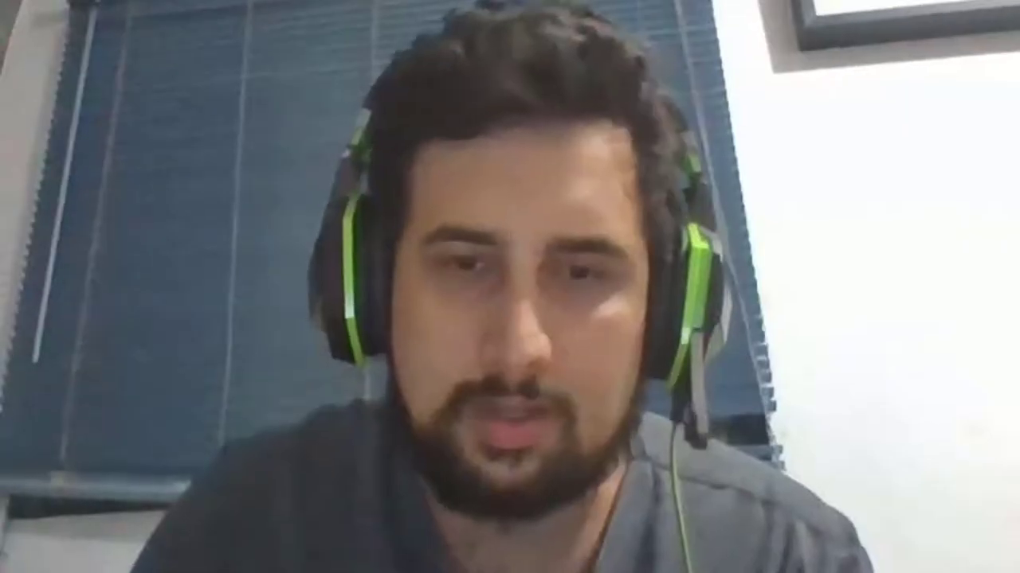